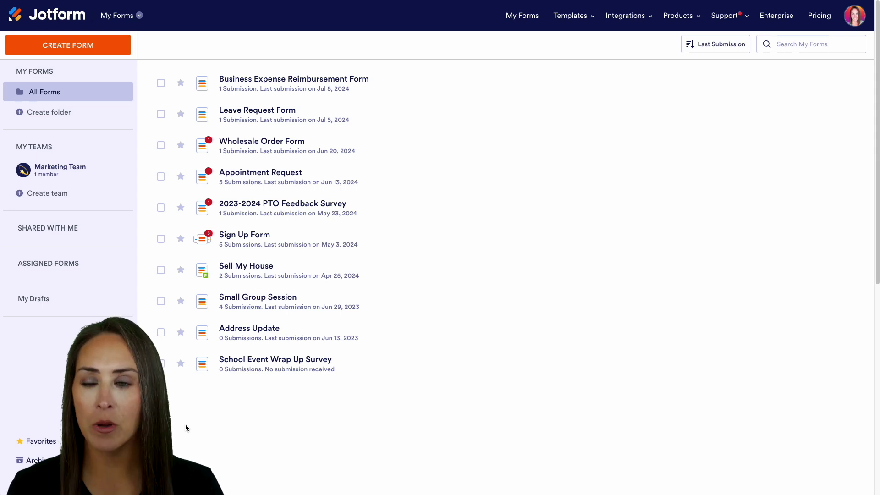
- Go to My Approvals and start creating a new approval flow
click(138, 17)
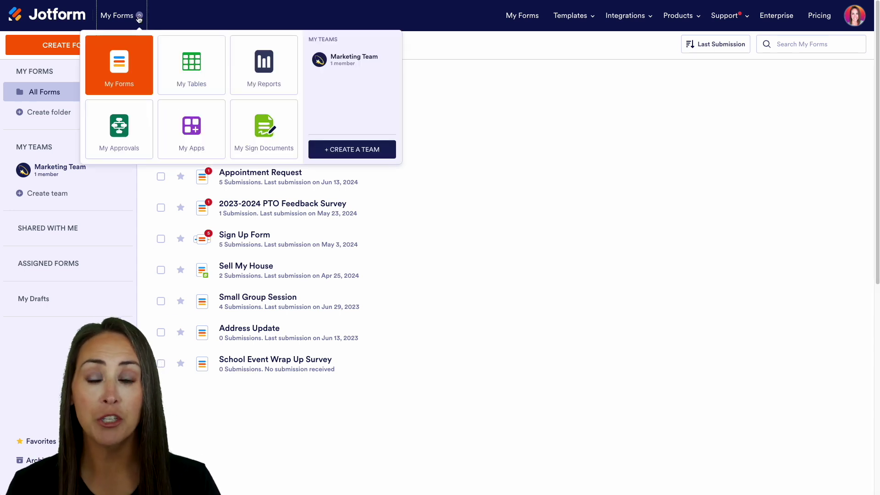
click(113, 153)
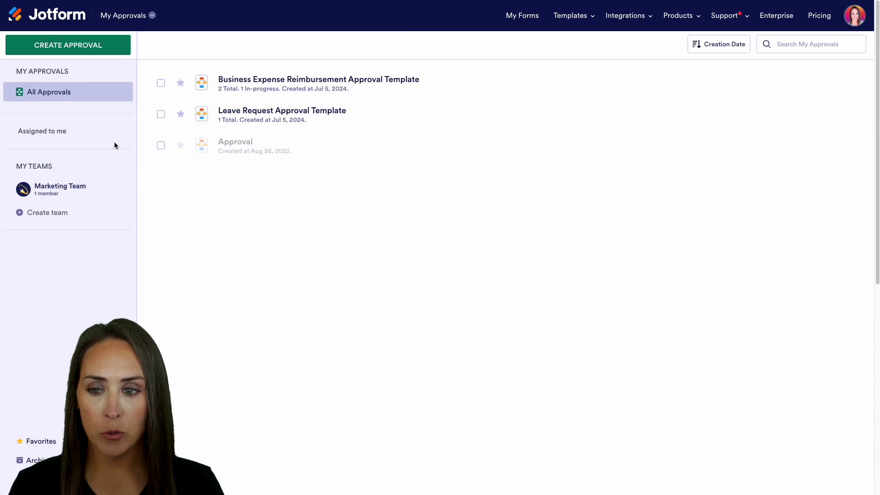
click(101, 47)
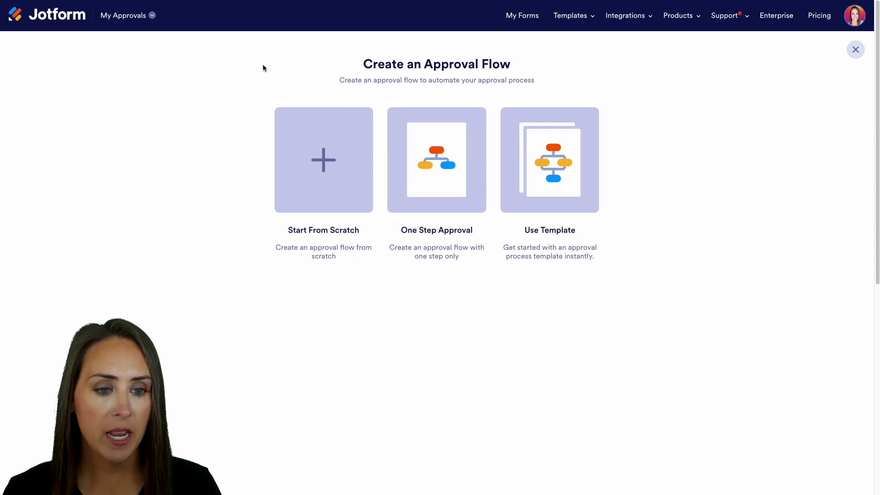
- Choose Use Template and search the approval templates for 'timesheet'
click(553, 160)
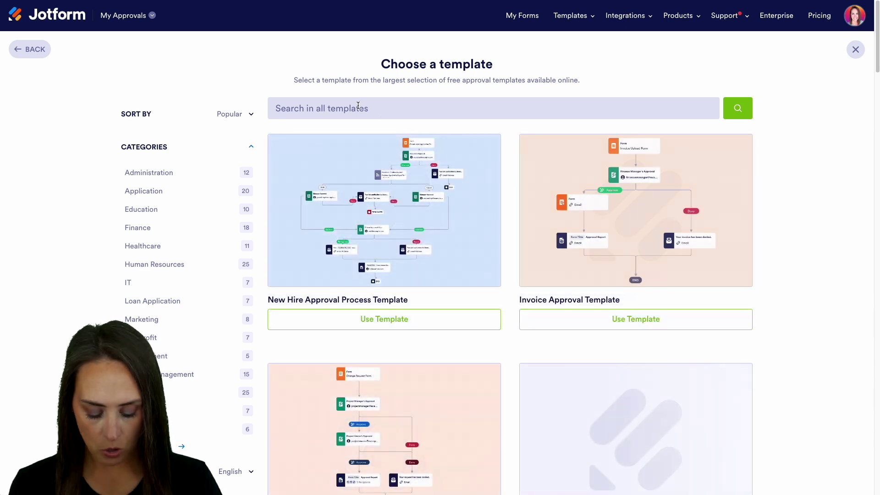
click(359, 106)
text(timesheet)
key(Return)
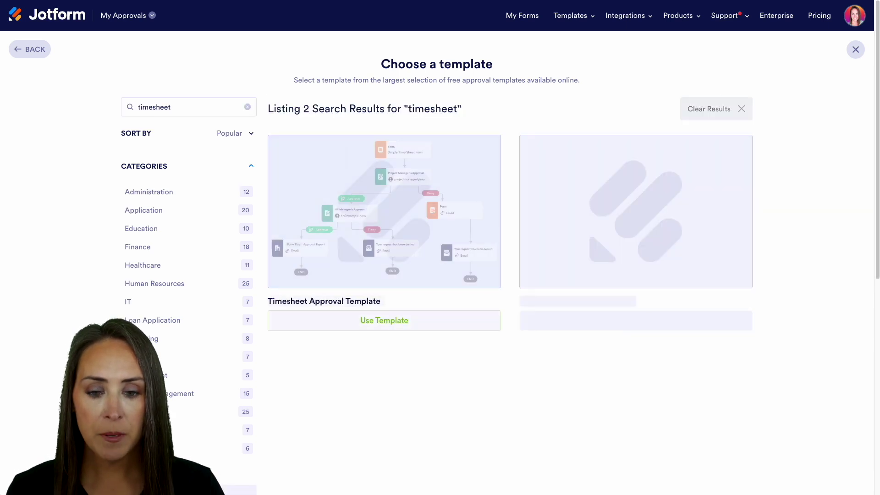
- Use the Timesheet Approval Template, then edit its Start Point Simple Time Sheet Form
click(422, 320)
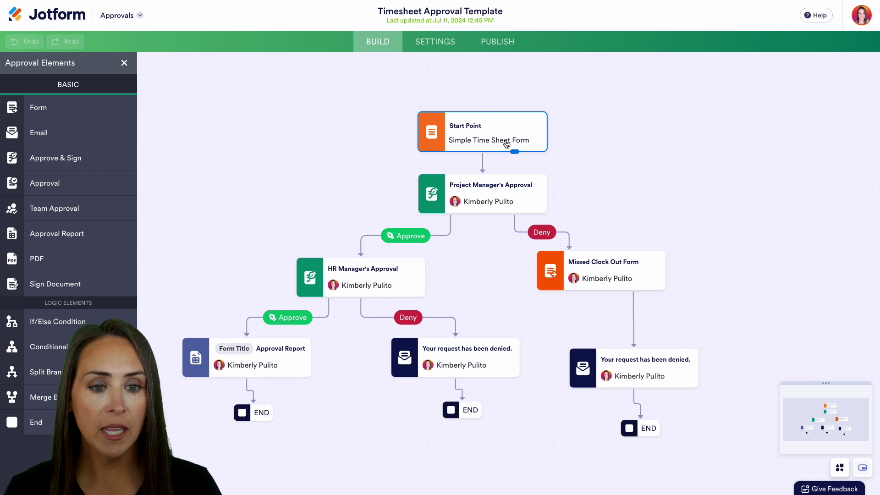
click(504, 126)
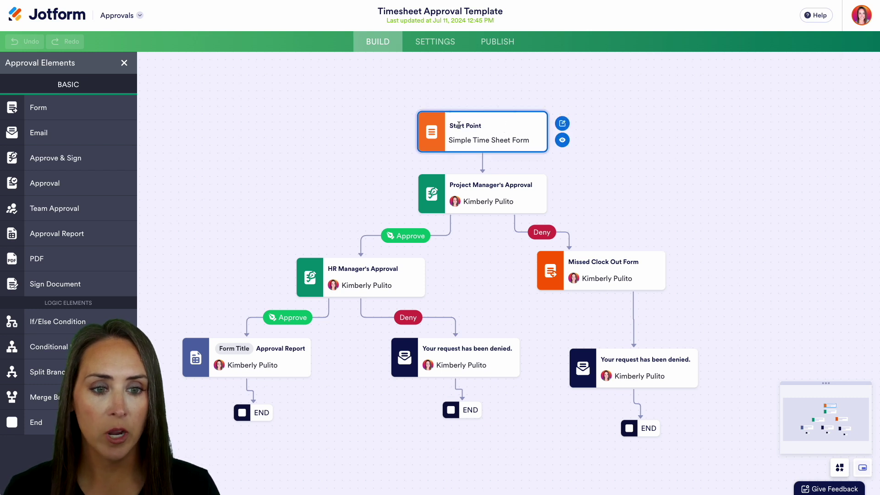
click(565, 123)
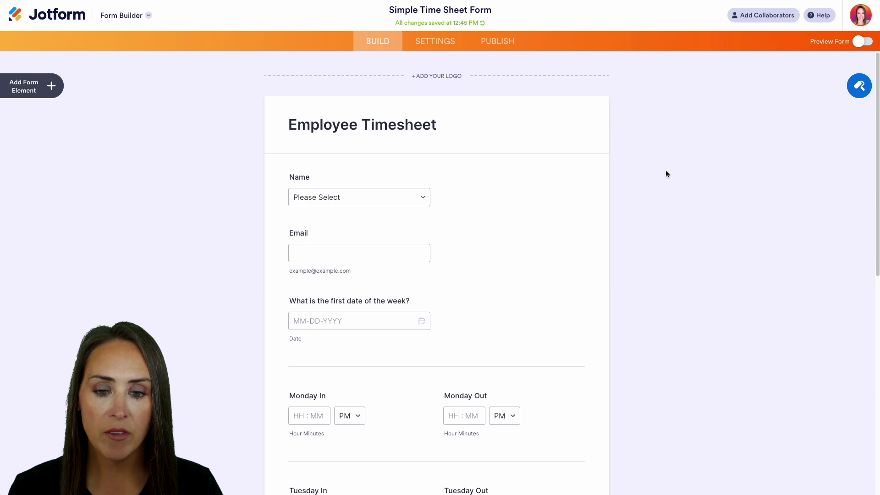
- Open the Name field's employee list and save its options
click(368, 198)
click(325, 215)
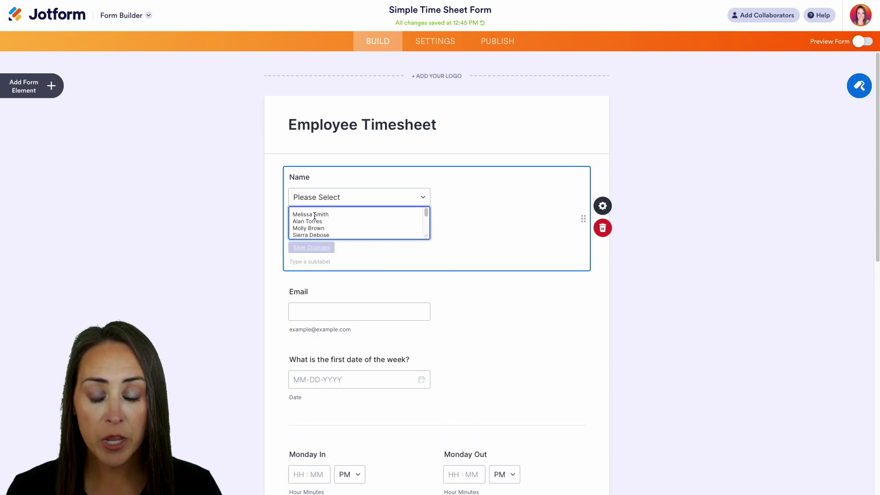
scroll(349, 223, down, 4)
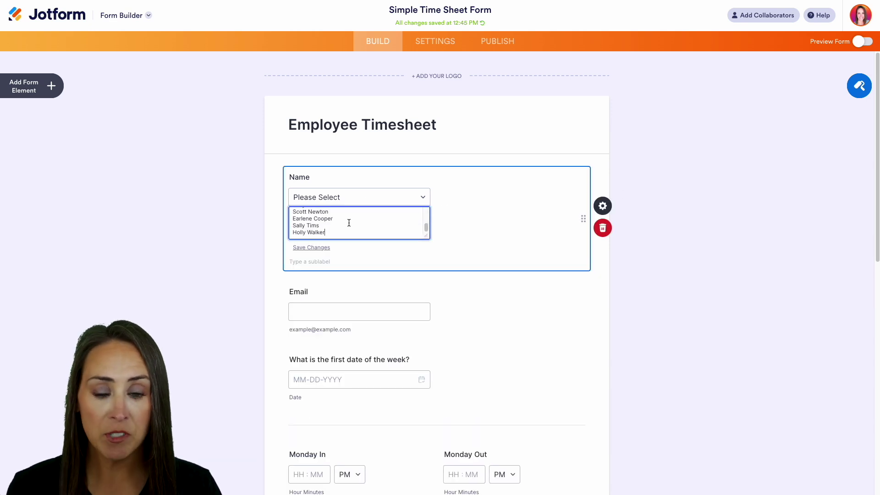
click(522, 271)
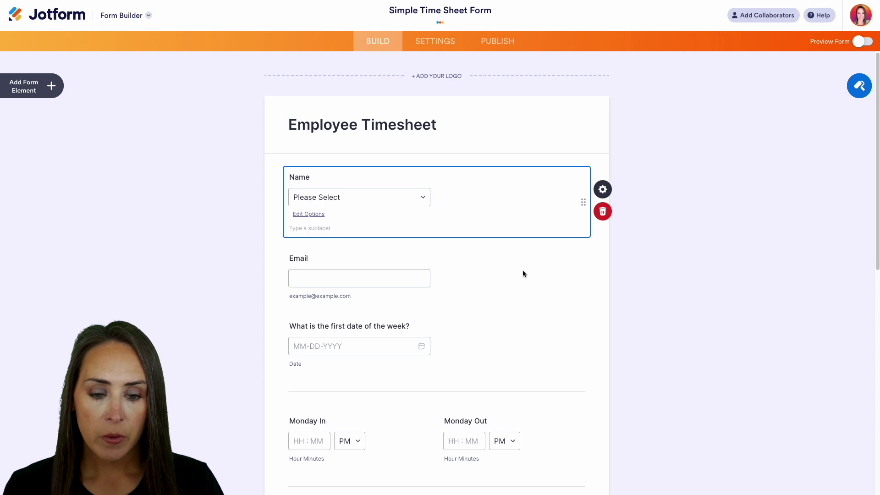
- Scroll through the remaining timesheet form fields
scroll(545, 282, down, 1)
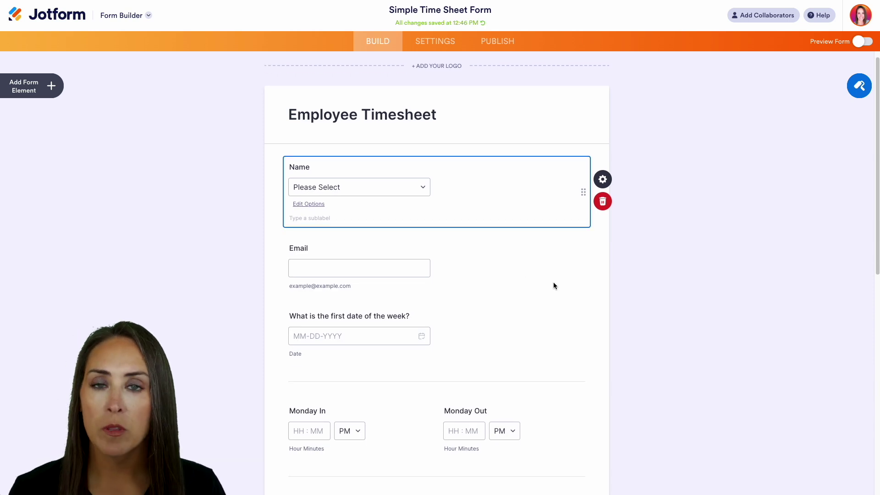
scroll(565, 330, down, 4)
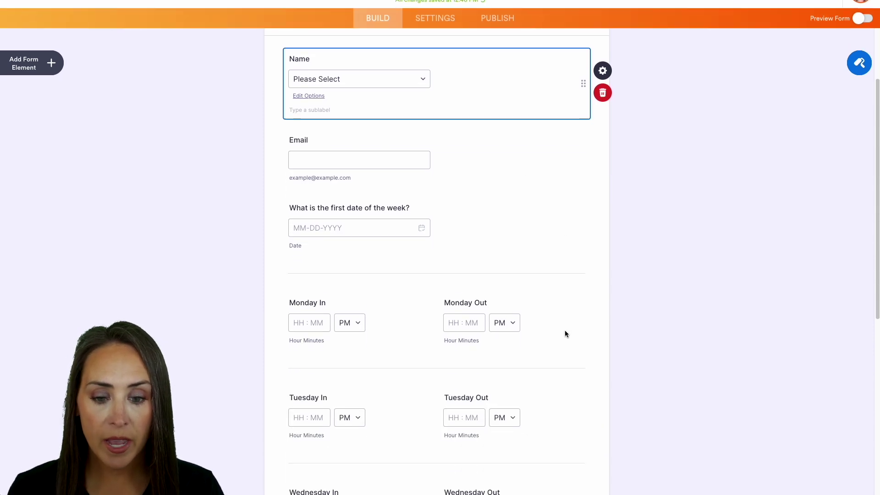
scroll(566, 332, down, 2)
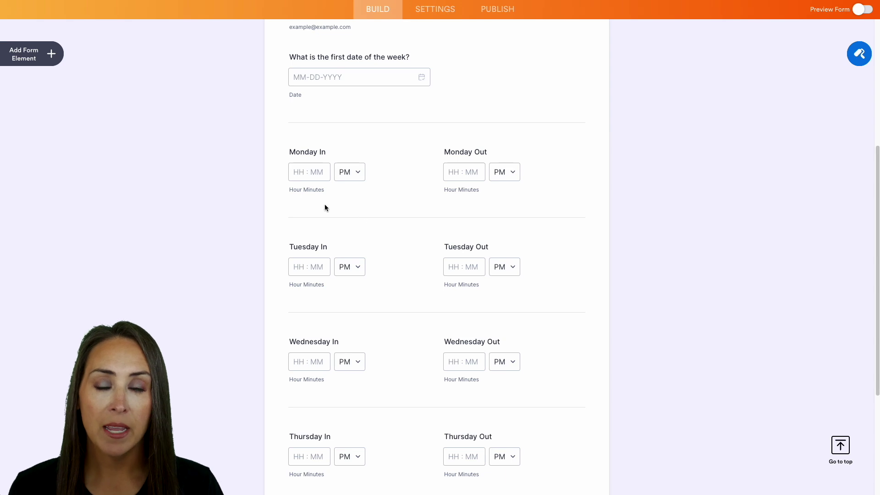
scroll(574, 325, down, 1)
scroll(575, 325, down, 4)
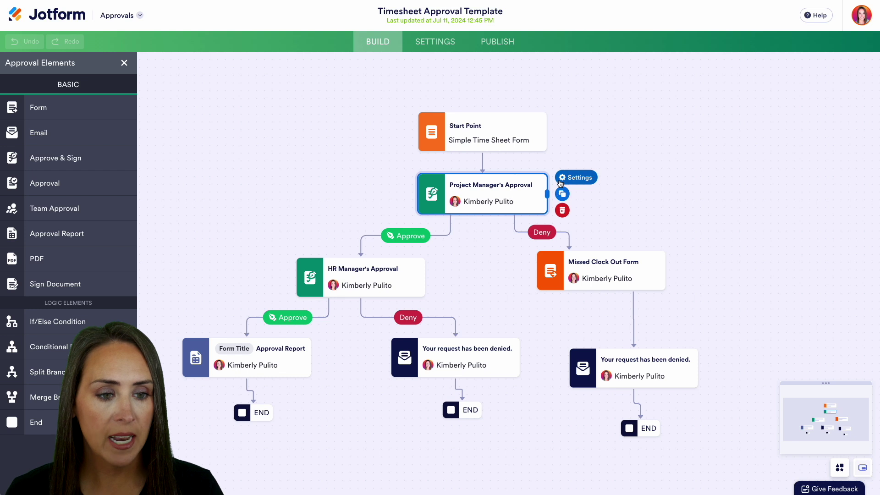
- Review the Project Manager's Approval step properties, keeping Majority response as the completion rule
click(562, 177)
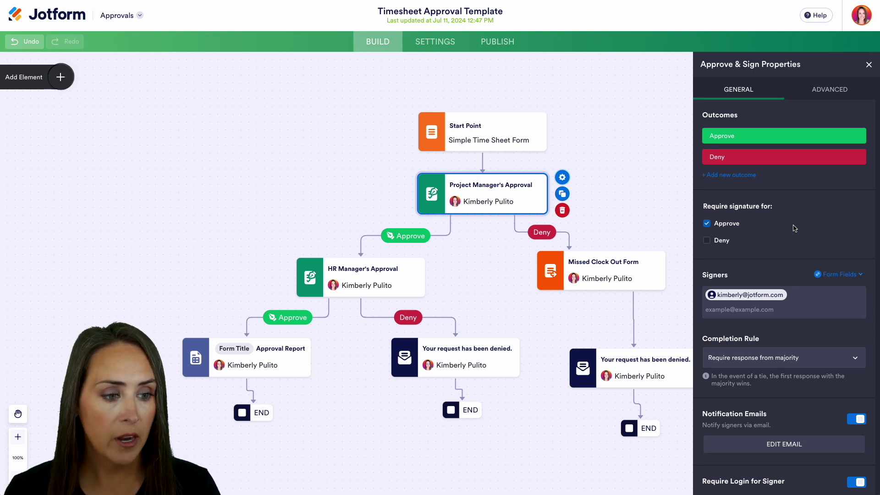
scroll(794, 228, down, 1)
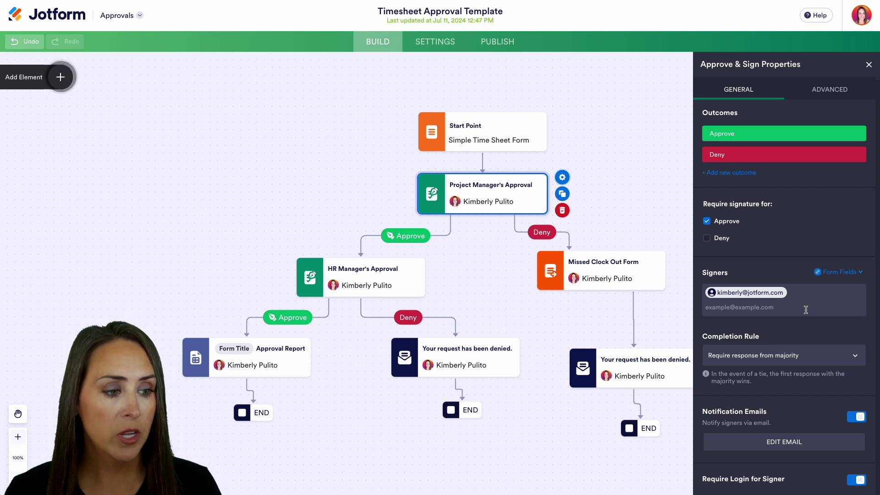
click(861, 272)
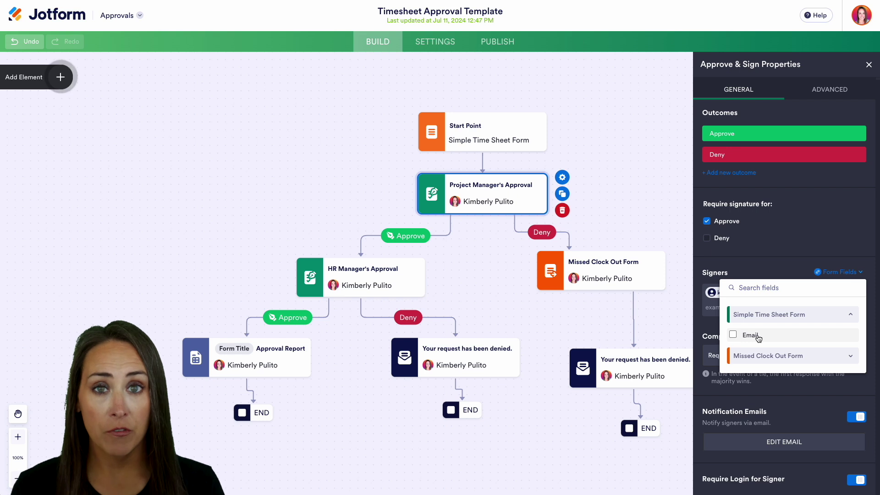
click(812, 252)
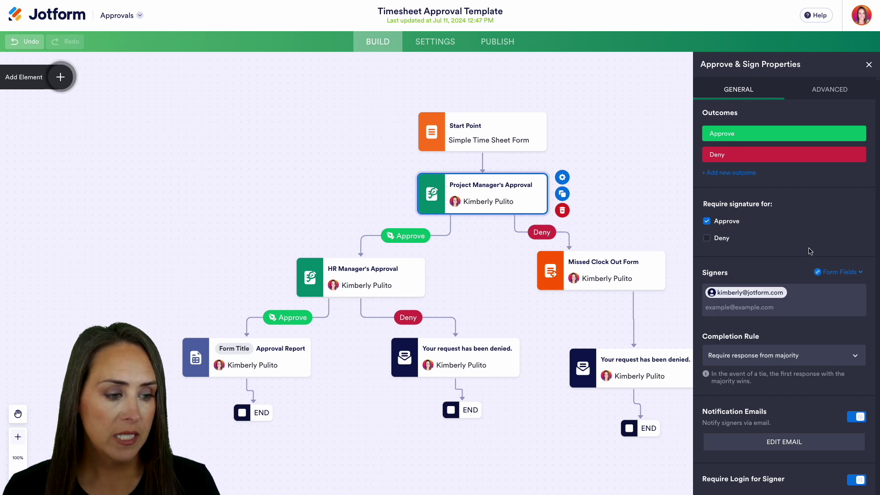
click(854, 359)
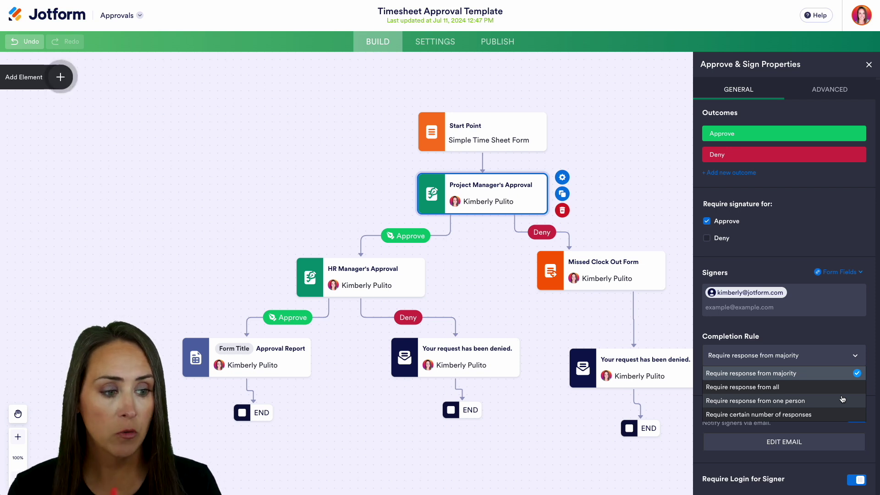
click(825, 325)
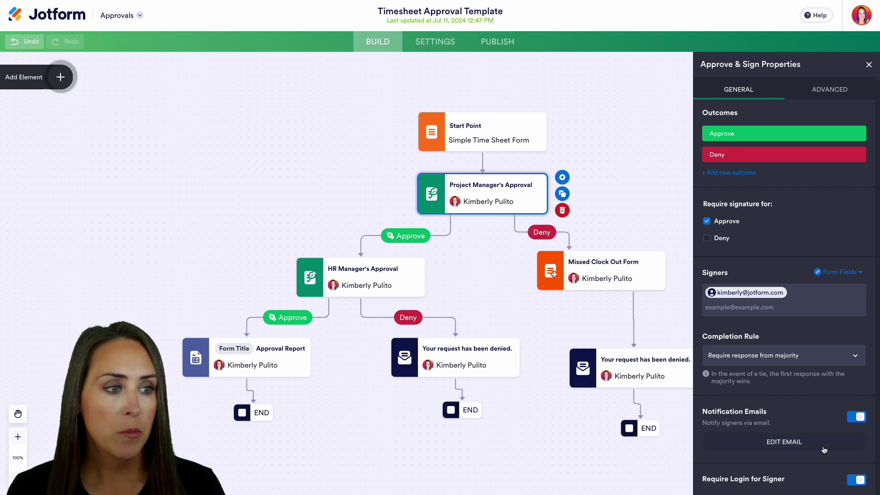
click(867, 63)
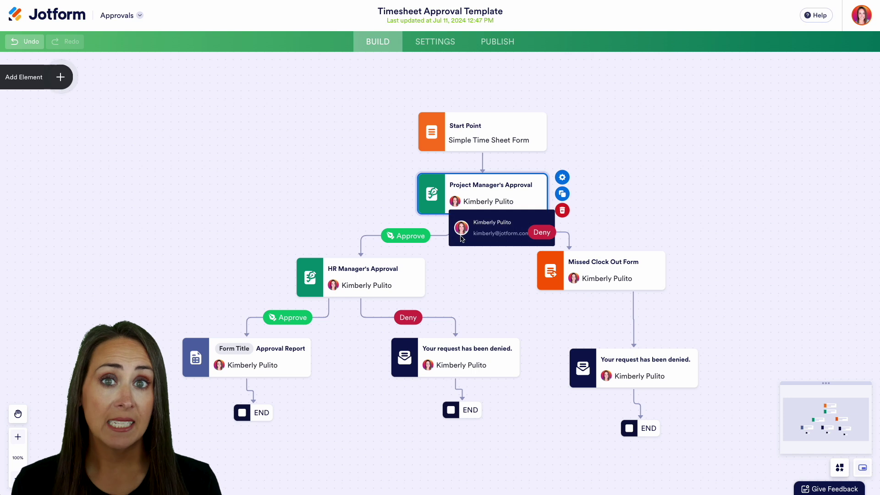
- Preview the Missed Clock Out Form from its deny-branch step properties
click(434, 281)
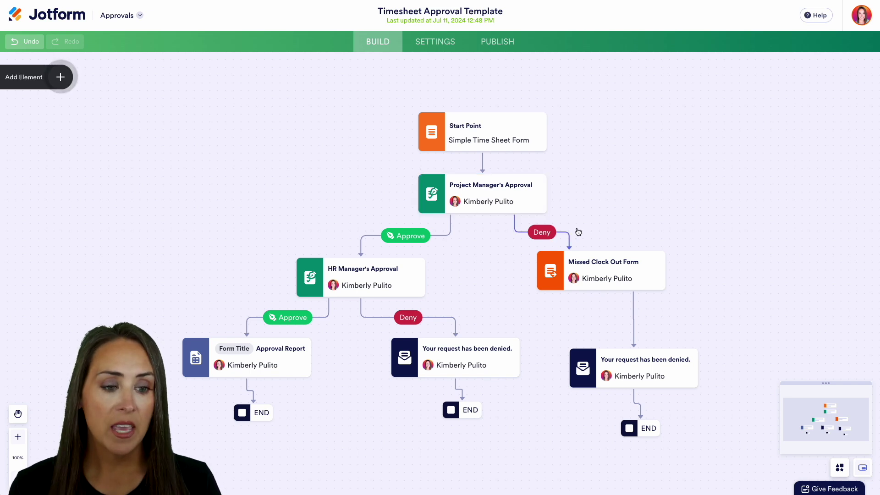
mouse_move(633, 275)
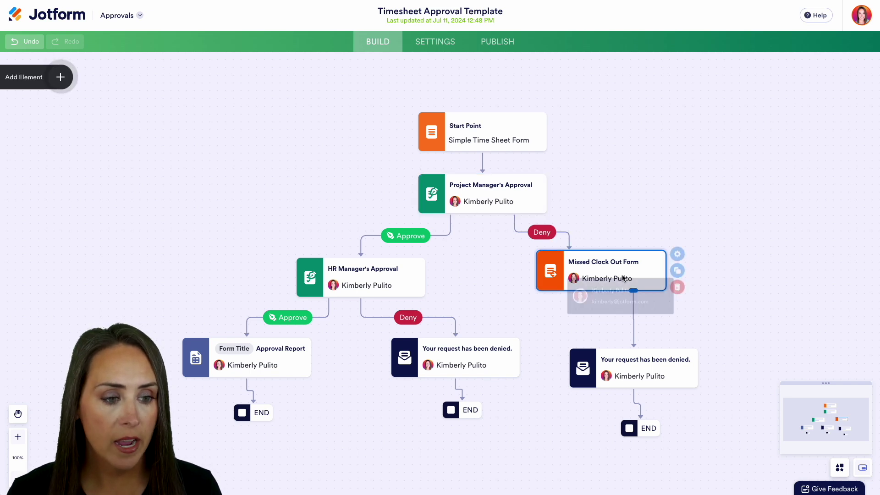
click(681, 254)
click(558, 239)
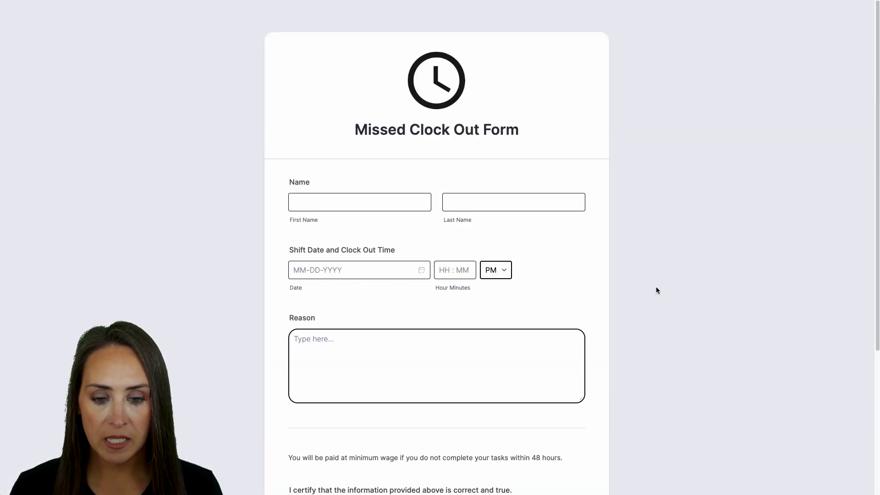
scroll(656, 287, down, 5)
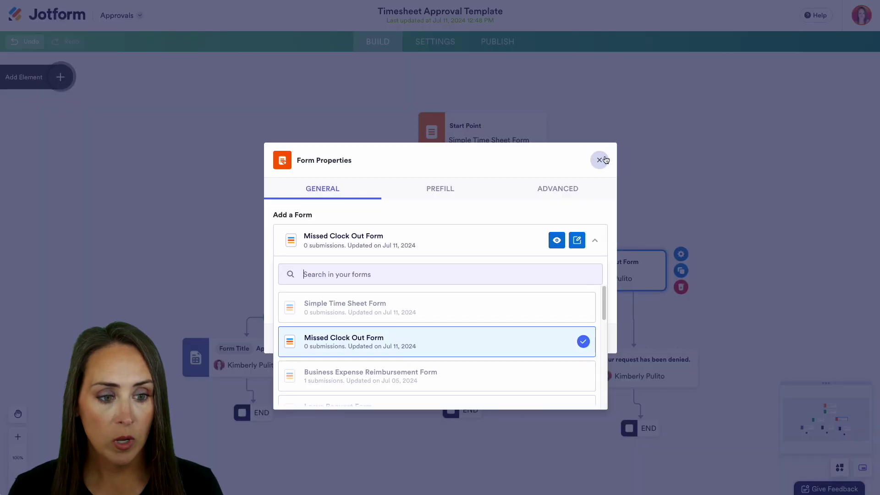
- Close the preview and go to the approval flow's Publish page
click(599, 161)
drag(647, 268, 639, 330)
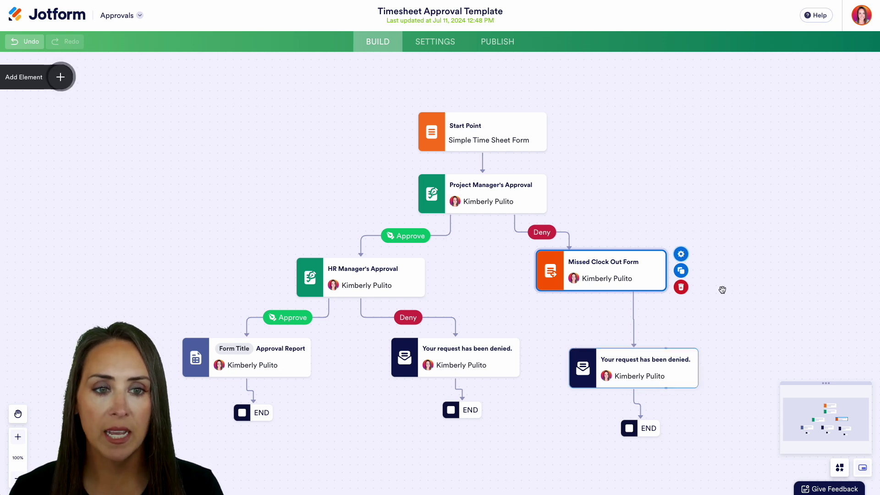
click(496, 42)
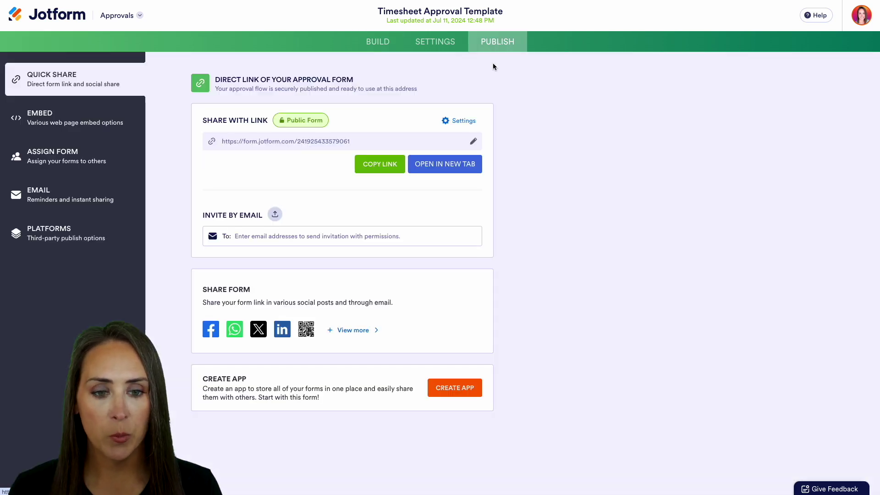
- Open the published form in a new tab and enter the employee's name and e-mail
click(450, 168)
click(359, 170)
click(347, 202)
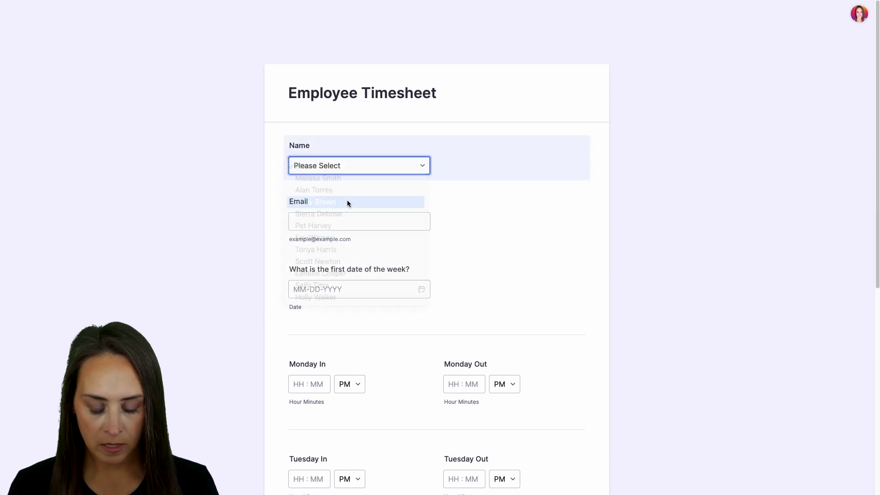
click(344, 224)
text(molly@example.com)
- Set week start July 1, 2024, fill 08:00 AM–05:00 PM times, and submit
click(420, 290)
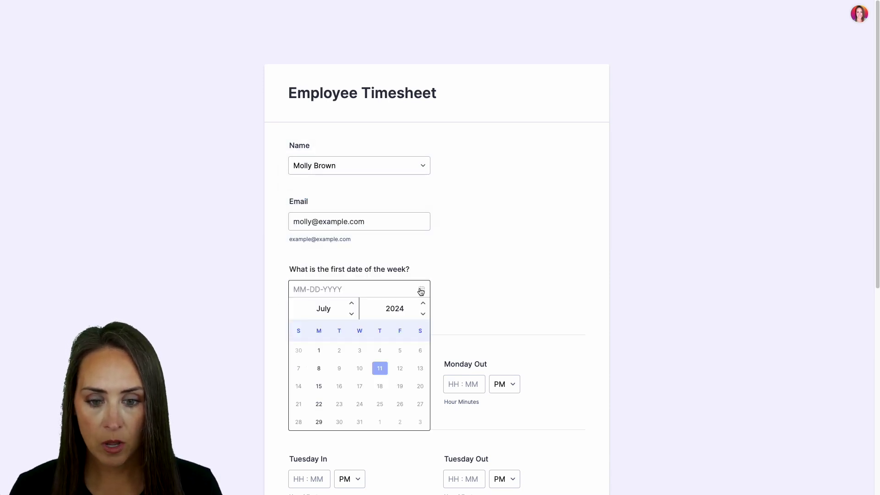
click(319, 351)
scroll(537, 306, down, 4)
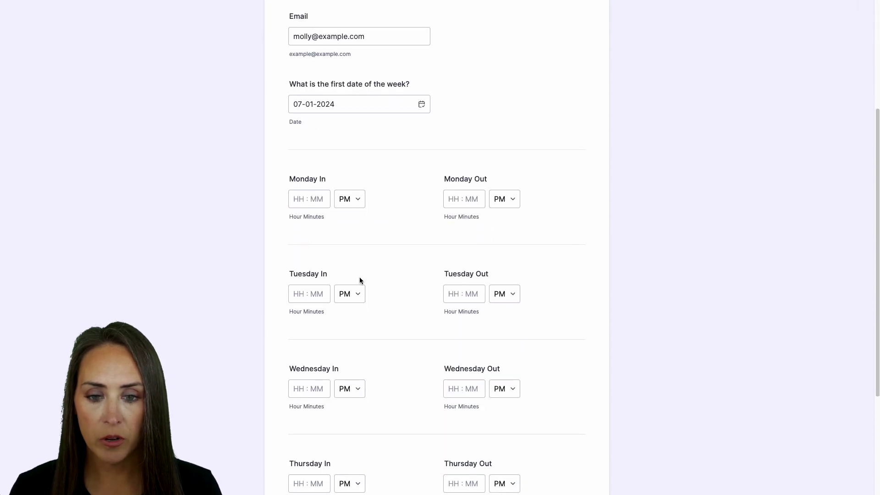
click(298, 199)
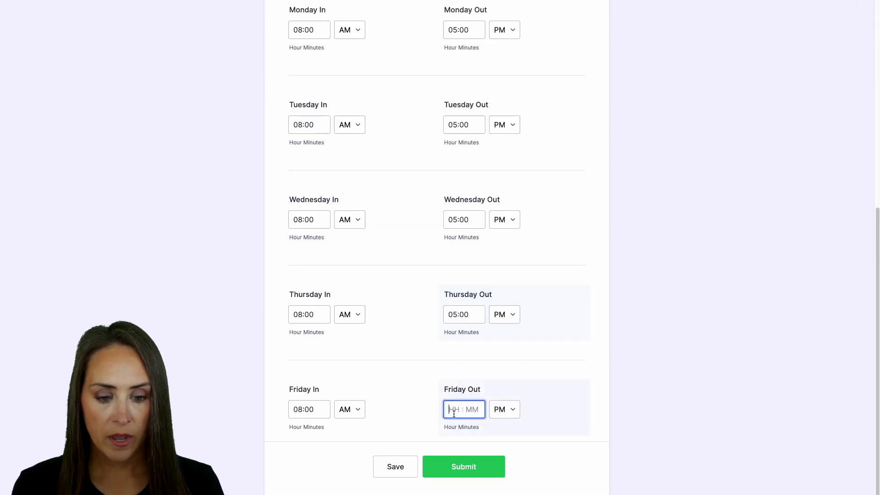
text(05:00)
scroll(560, 389, up, 1)
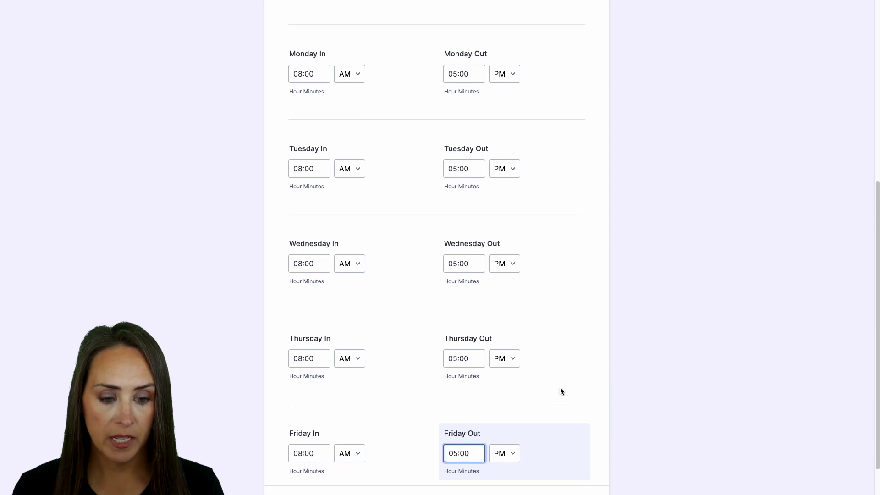
scroll(561, 391, down, 1)
click(472, 466)
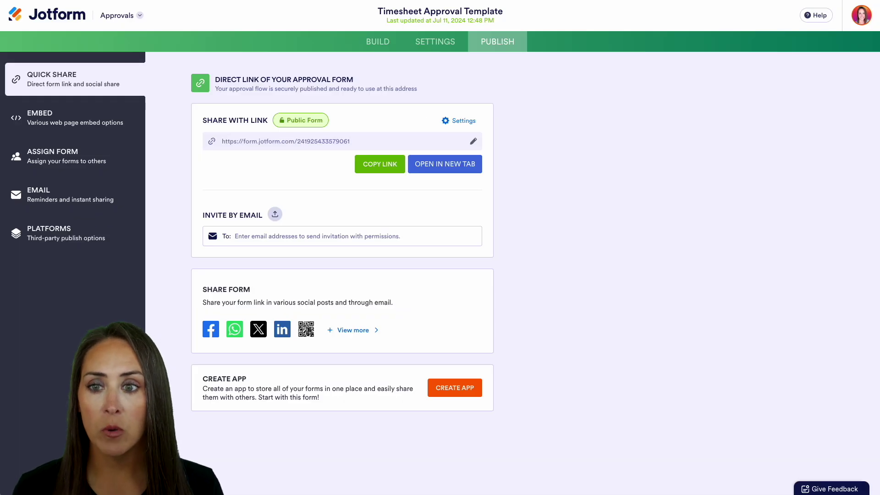
click(136, 17)
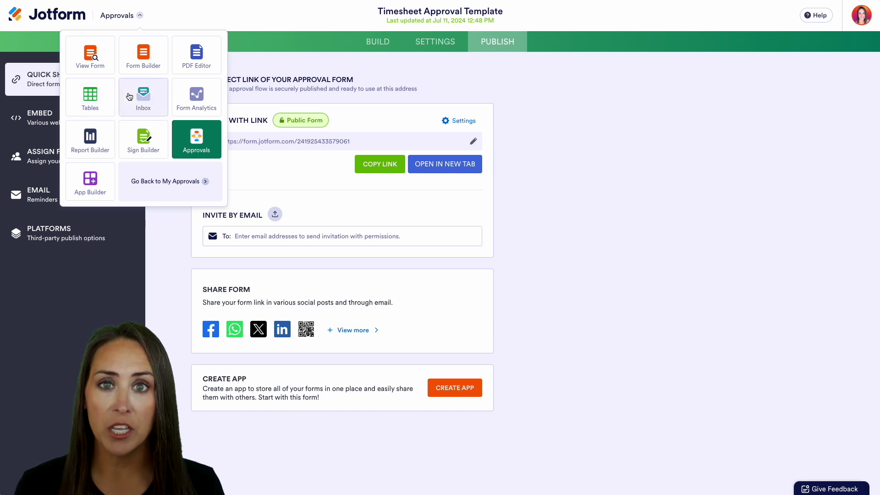
- Open the Simple Time Sheet Form table and the test entry's details
click(90, 97)
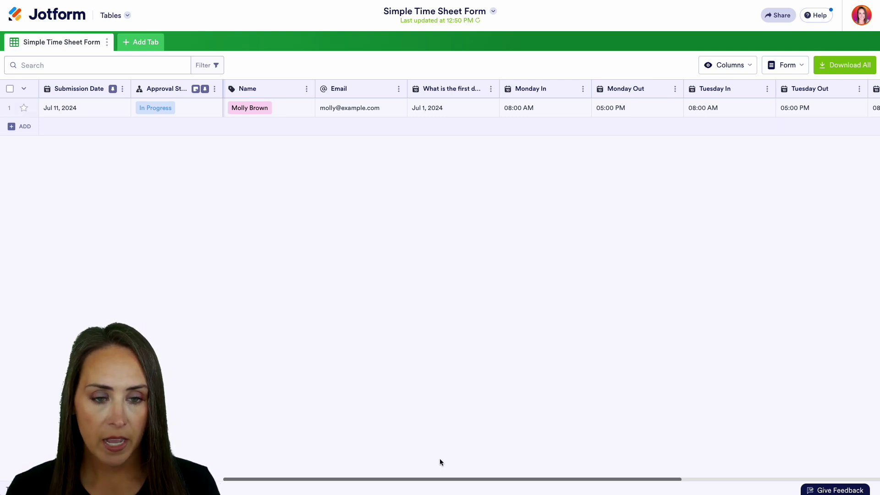
drag(434, 479, 348, 470)
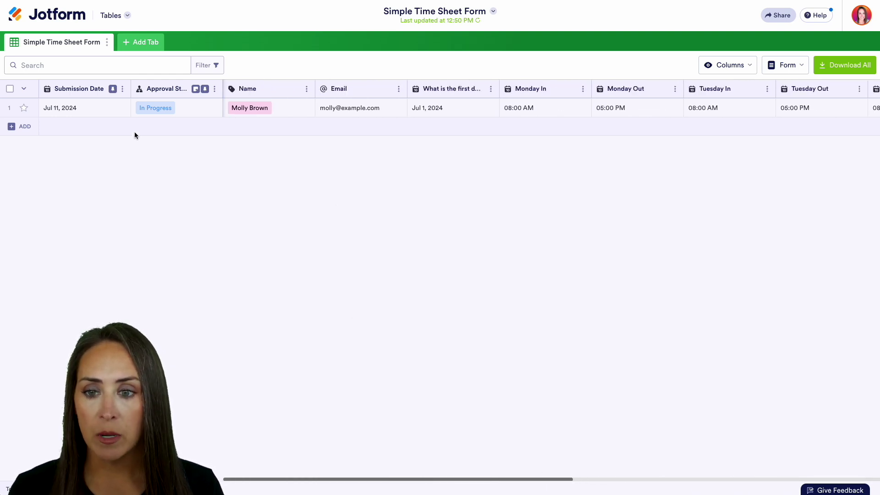
click(152, 111)
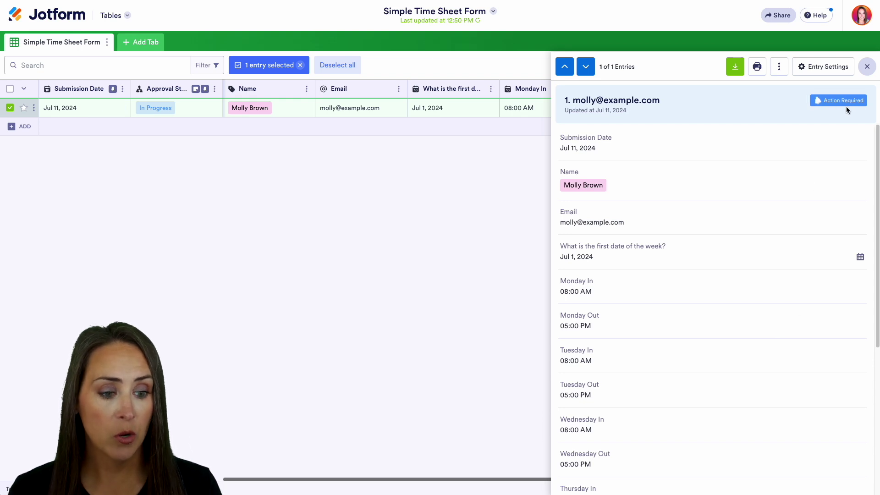
- Approve the Project Manager's step with a drawn signature
scroll(821, 214, down, 5)
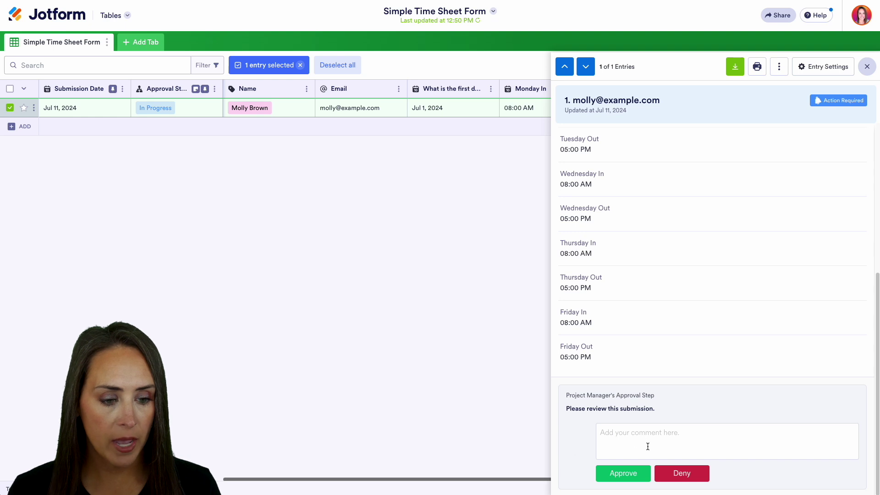
click(630, 476)
drag(413, 257, 467, 239)
click(550, 324)
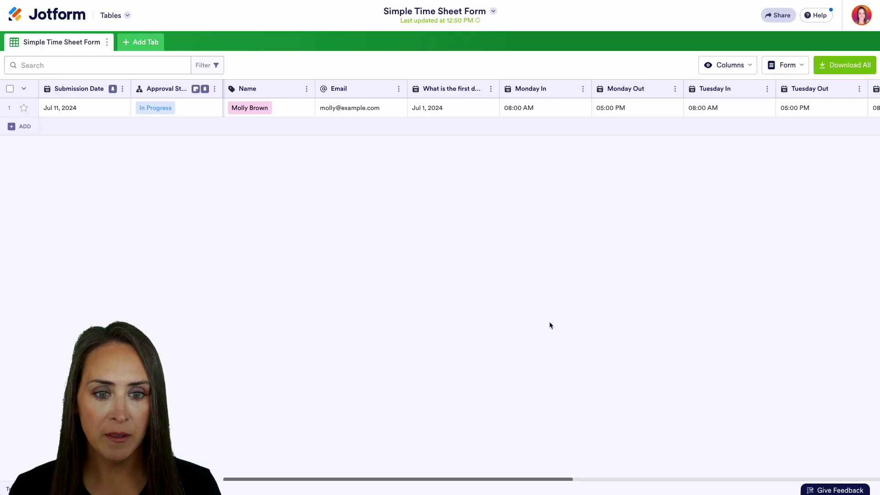
- Approve the HR Manager's step with a drawn signature, then recheck the entry
click(154, 110)
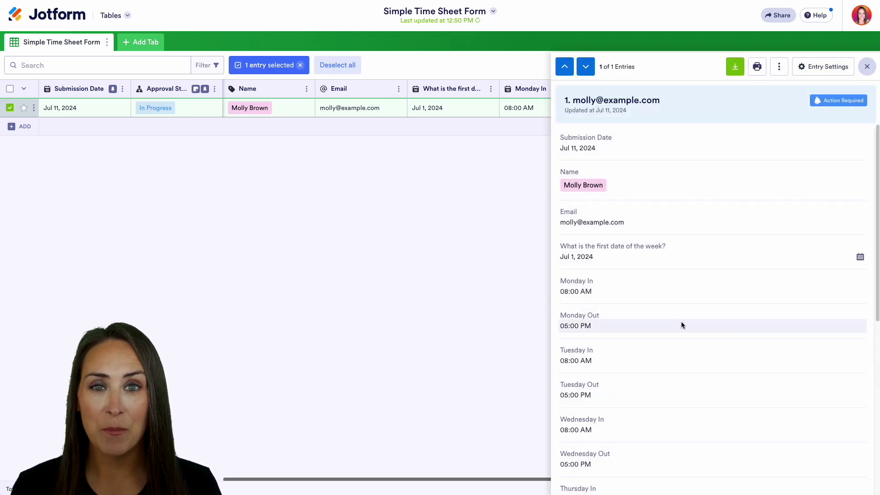
scroll(682, 323, down, 5)
scroll(682, 324, down, 2)
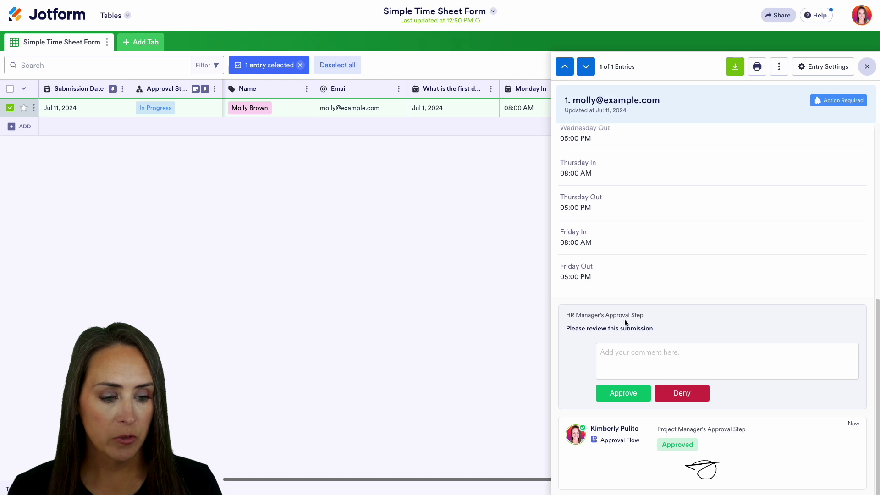
click(631, 394)
mouse_move(428, 243)
mouse_down()
mouse_move(438, 275)
mouse_move(506, 250)
mouse_up()
click(544, 321)
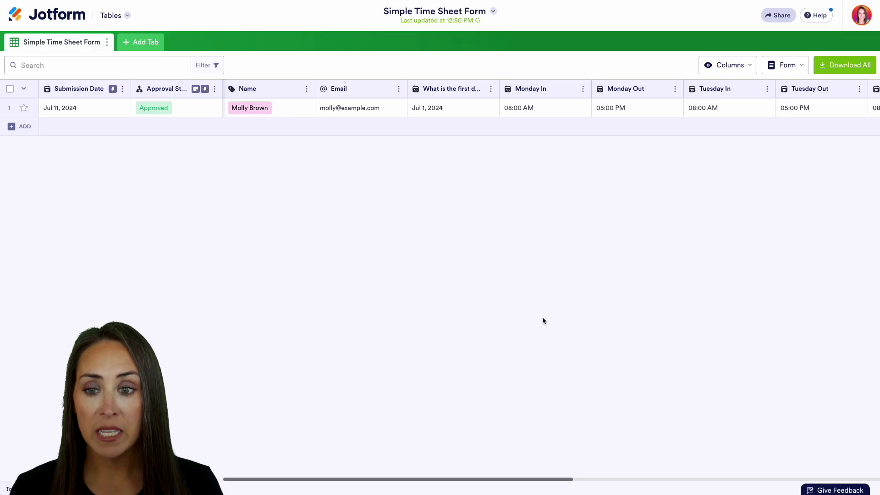
click(155, 114)
scroll(759, 355, down, 5)
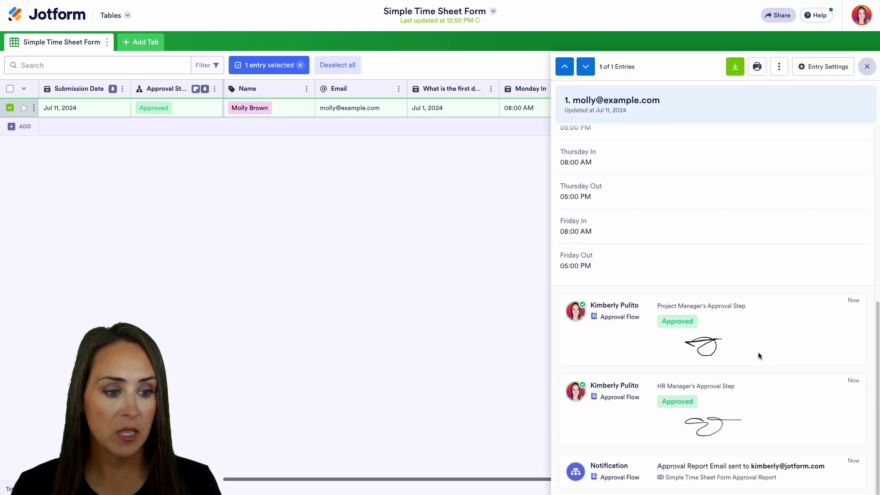